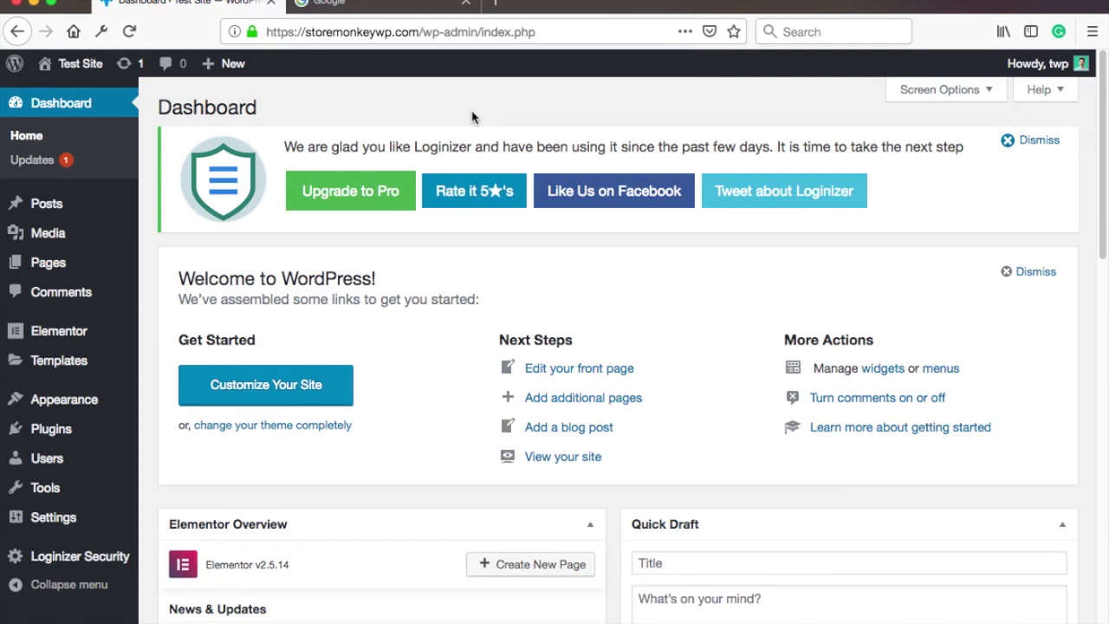
Search the plugin directory for Yoast SEO, then install and activate it
{"action": "mouse_move", "coordinate": [50, 428]}
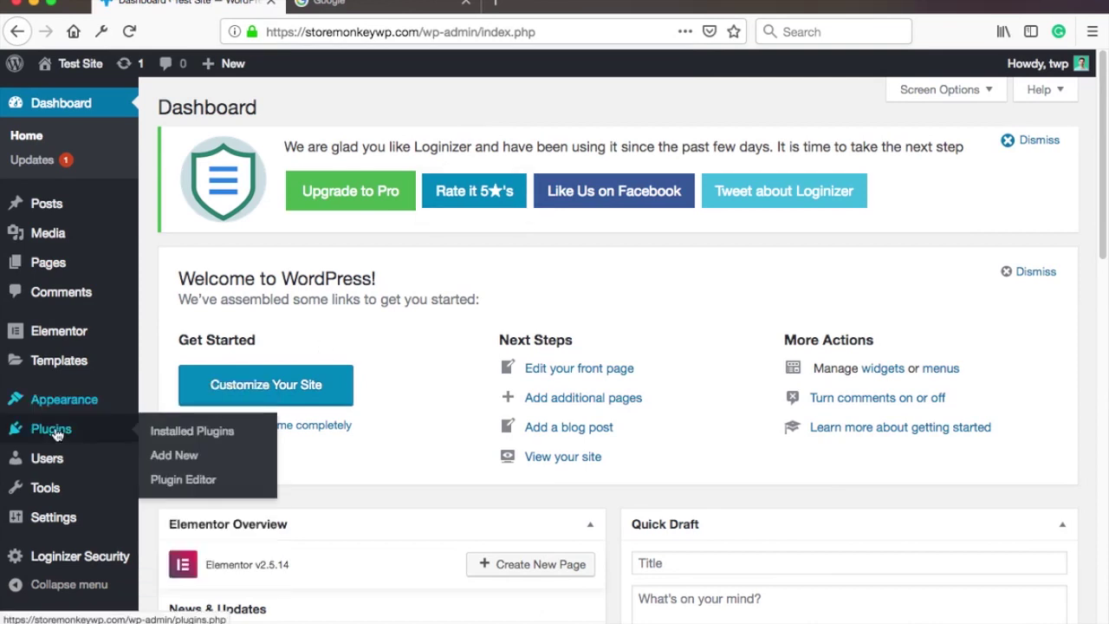
{"action": "left_click", "coordinate": [180, 456]}
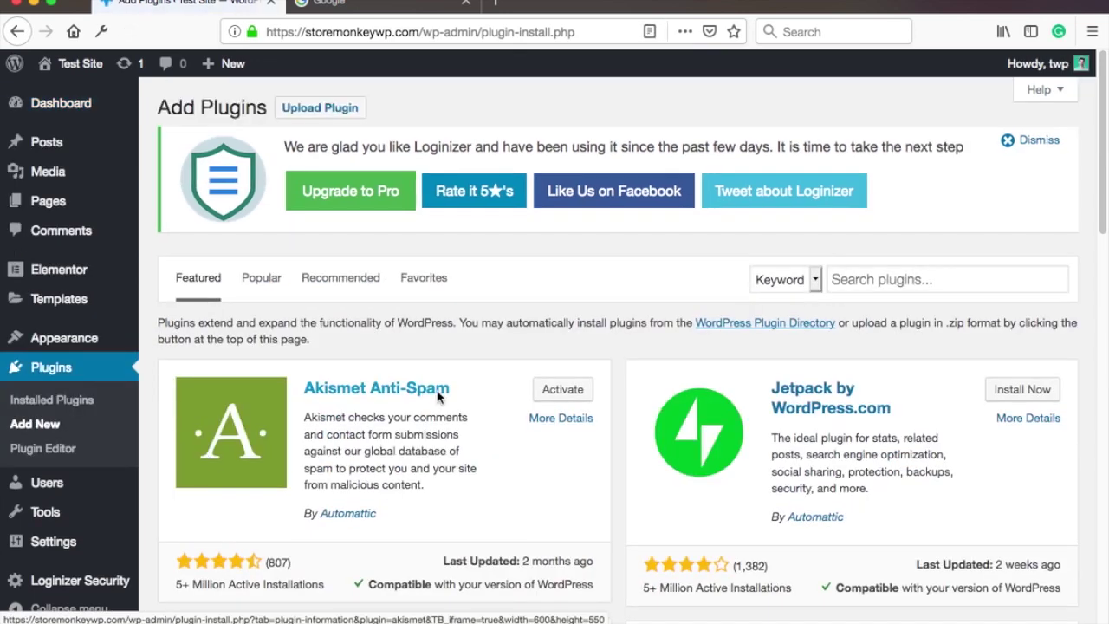
{"action": "left_click", "coordinate": [835, 278]}
{"action": "type", "text": "y"}
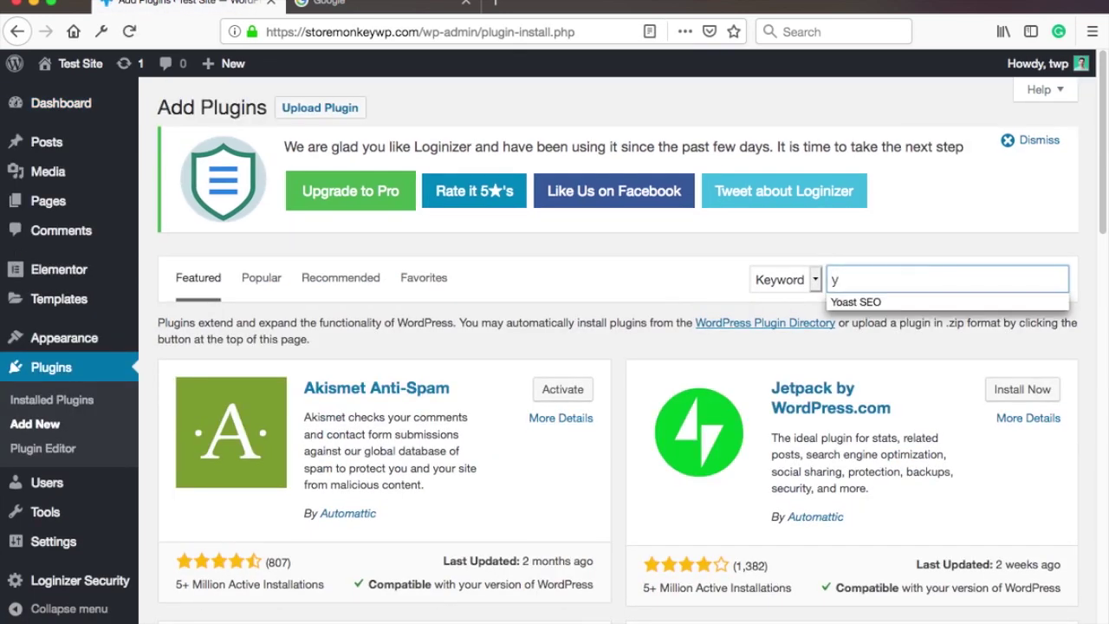
{"action": "type", "text": "o"}
{"action": "left_click", "coordinate": [856, 301]}
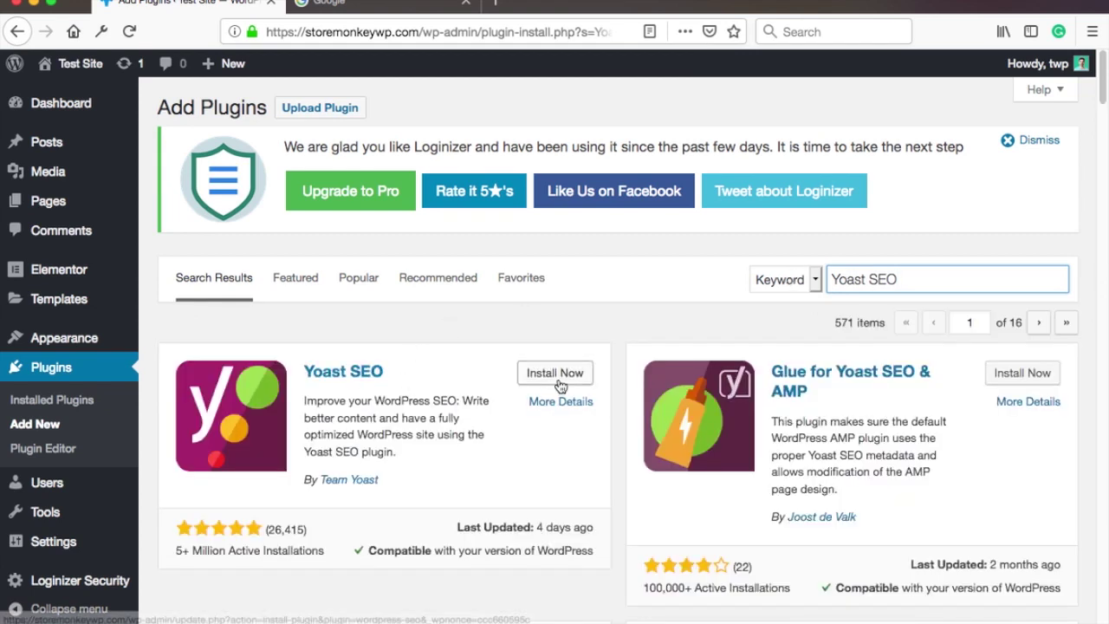
{"action": "left_click", "coordinate": [556, 374]}
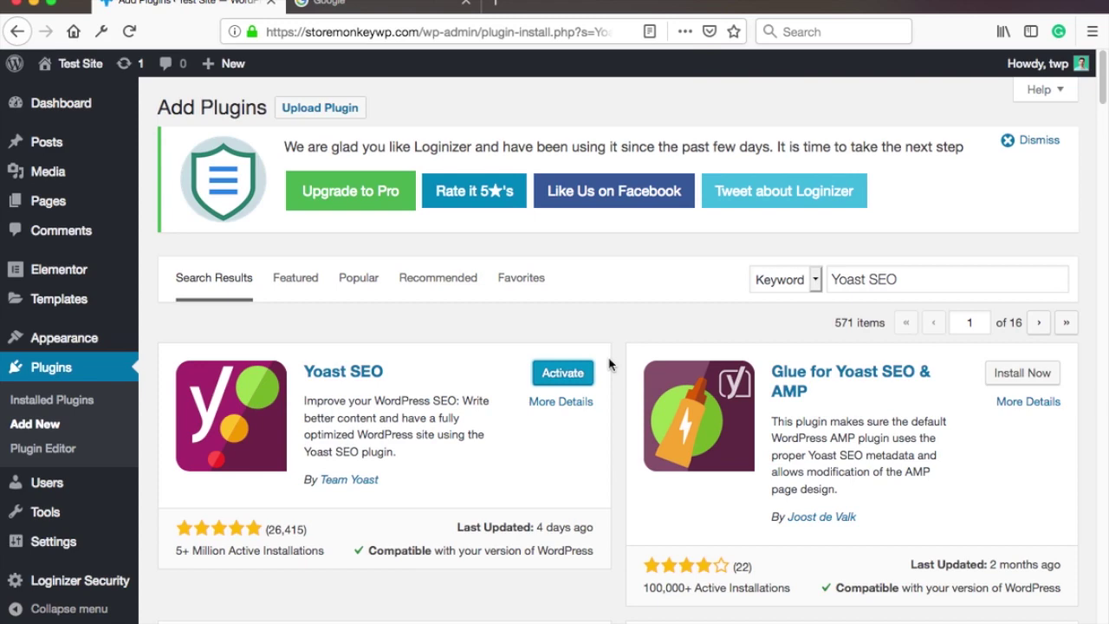
{"action": "left_click", "coordinate": [561, 375]}
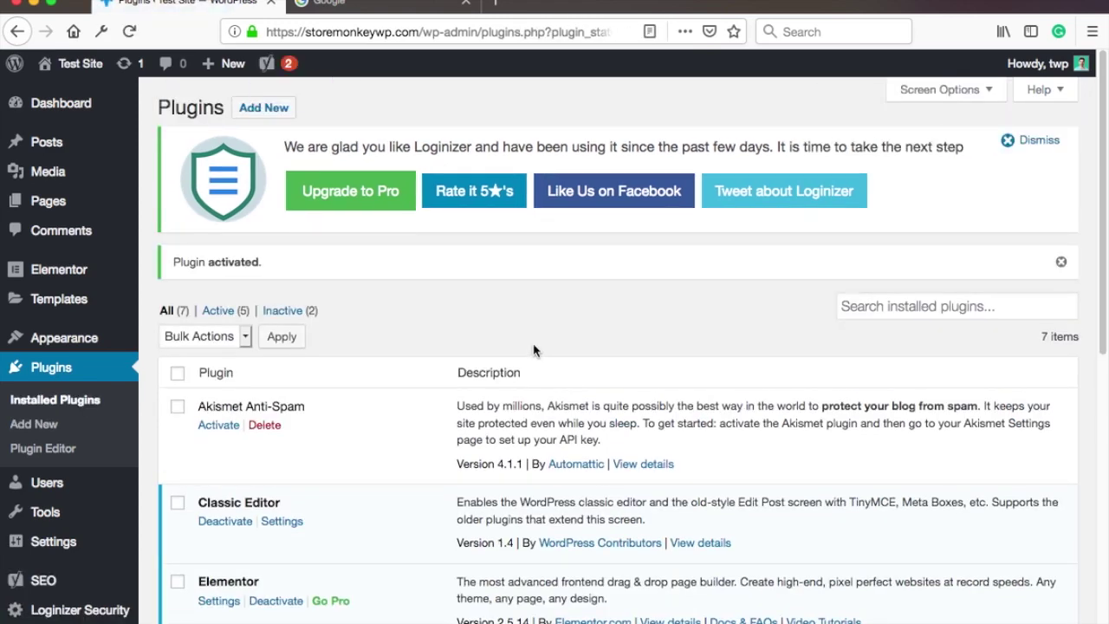
Open Yoast SEO's General settings on the Features tab
{"action": "scroll", "coordinate": [532, 343], "scroll_direction": "down", "scroll_amount": 1}
{"action": "scroll", "coordinate": [533, 346], "scroll_direction": "up", "scroll_amount": 1}
{"action": "mouse_move", "coordinate": [63, 587]}
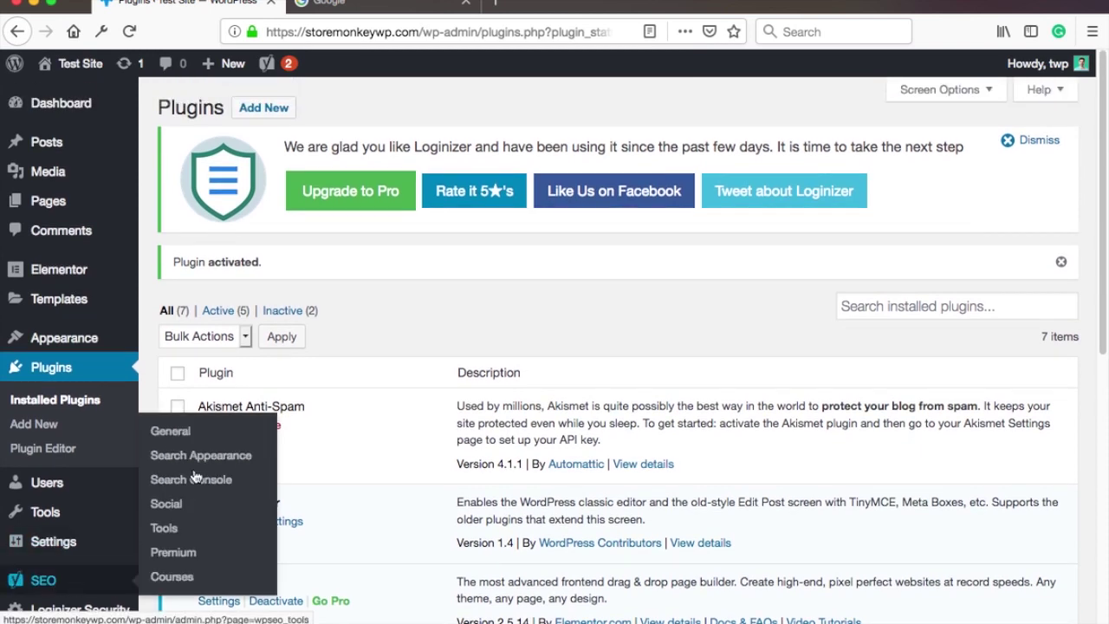
{"action": "left_click", "coordinate": [171, 431]}
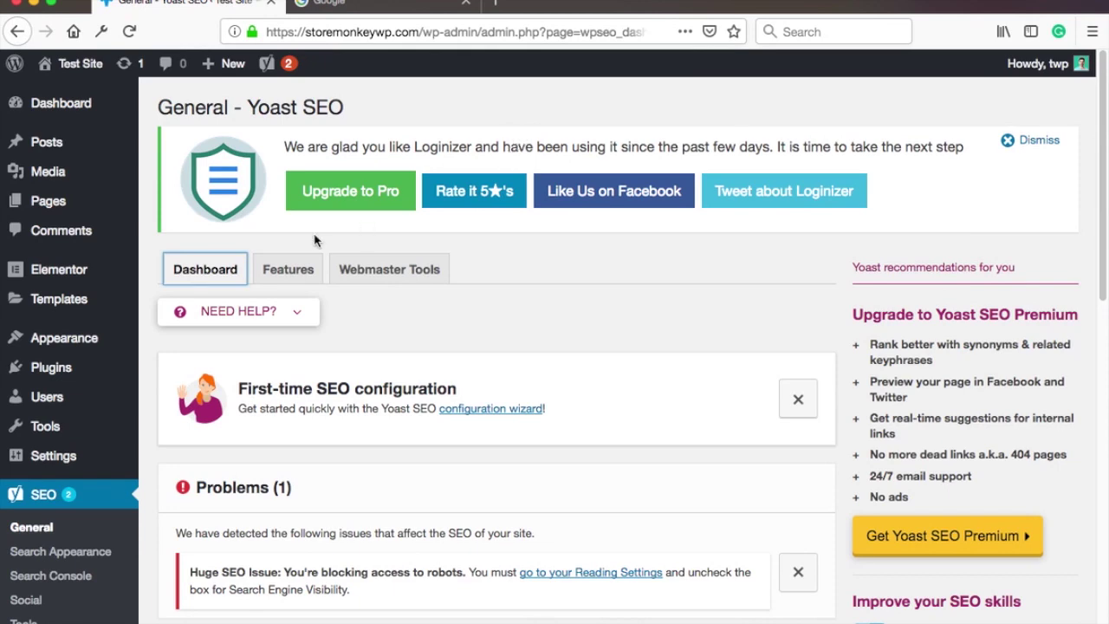
{"action": "left_click", "coordinate": [278, 270]}
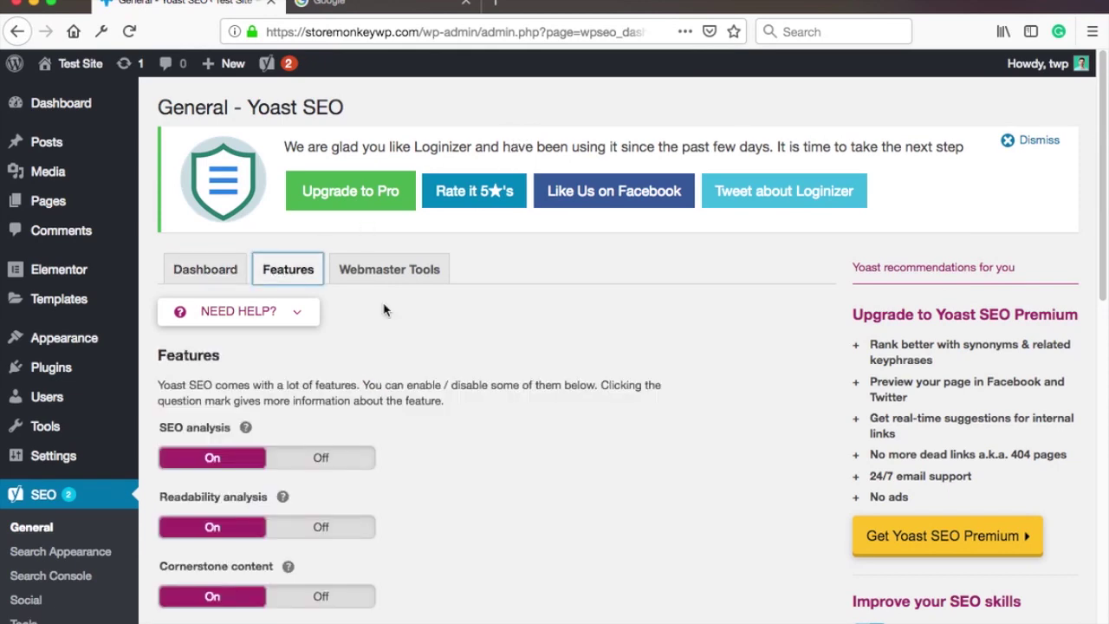
Confirm XML sitemaps is On and view the generated sitemap index in a new tab
{"action": "scroll", "coordinate": [386, 310], "scroll_direction": "down", "scroll_amount": 5}
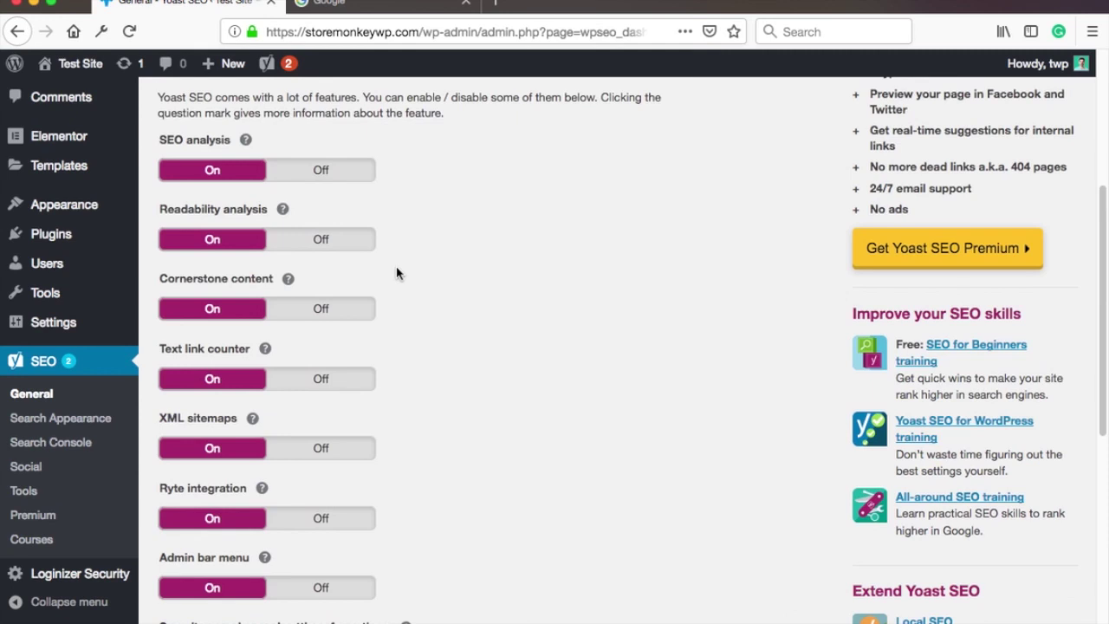
{"action": "scroll", "coordinate": [372, 311], "scroll_direction": "down", "scroll_amount": 1}
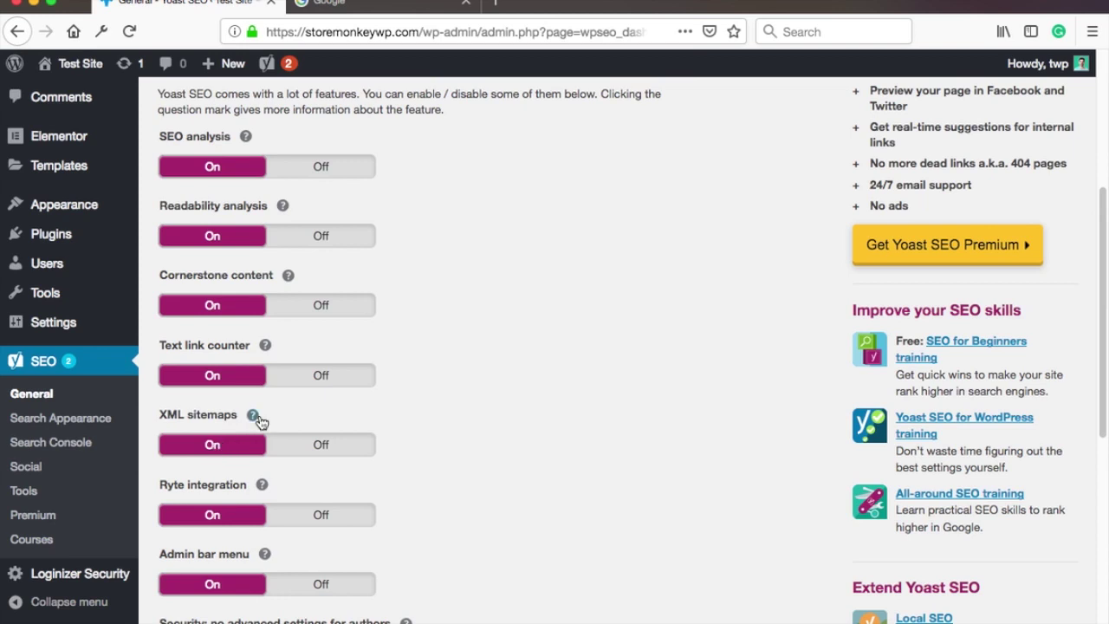
{"action": "left_click", "coordinate": [253, 416]}
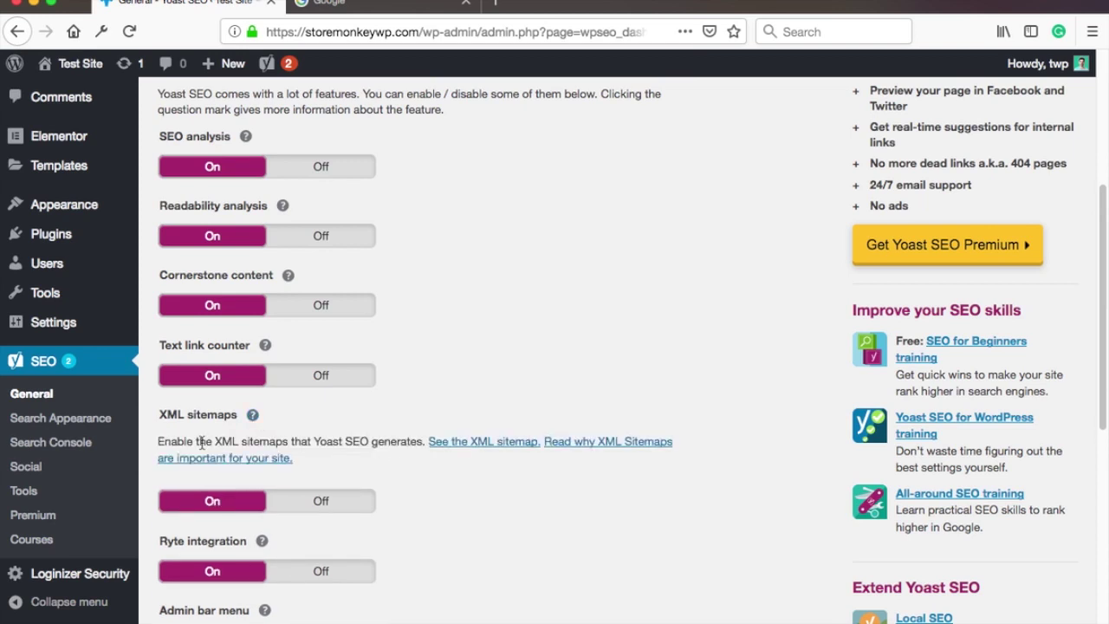
{"action": "left_click", "coordinate": [504, 443]}
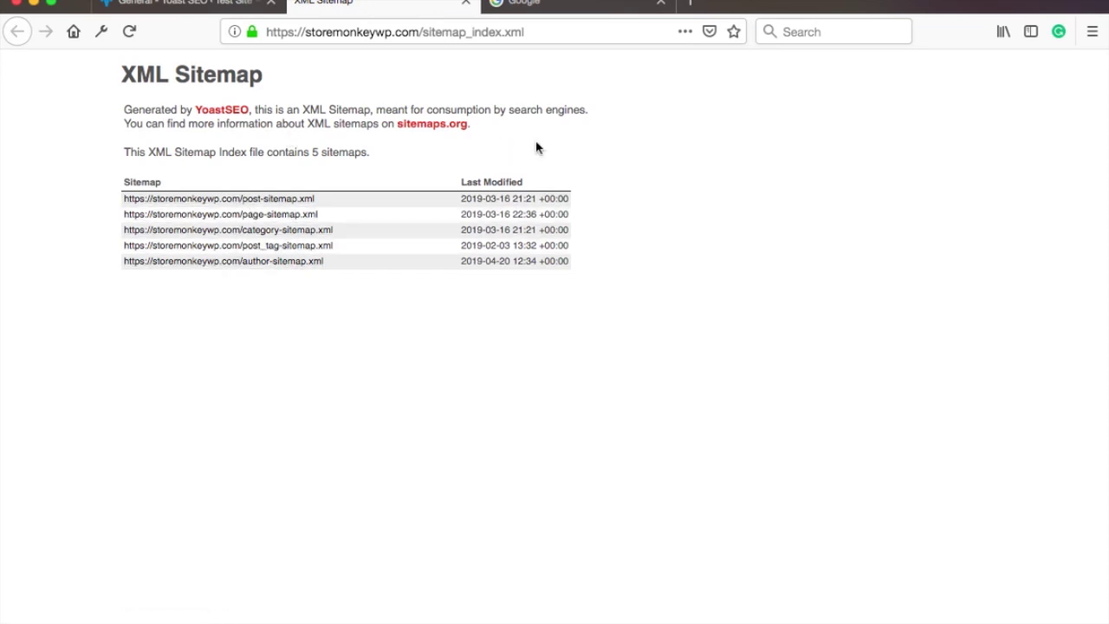
Check post-sitemap.xml's 6 URLs, then copy the sitemap index URL from the address bar
{"action": "left_click", "coordinate": [286, 200]}
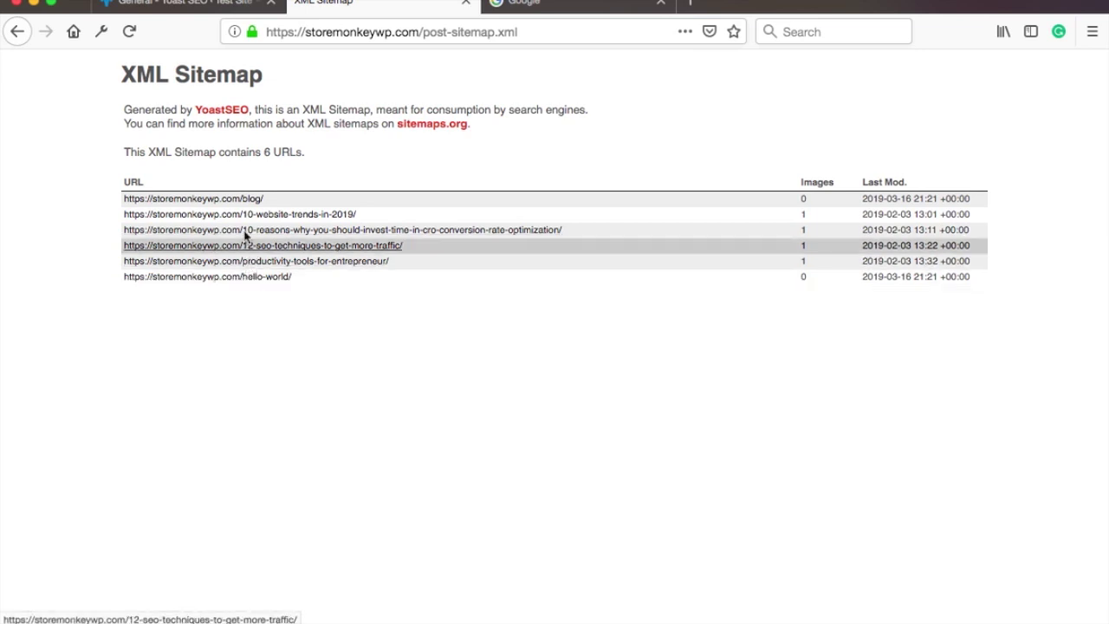
{"action": "left_click", "coordinate": [16, 32]}
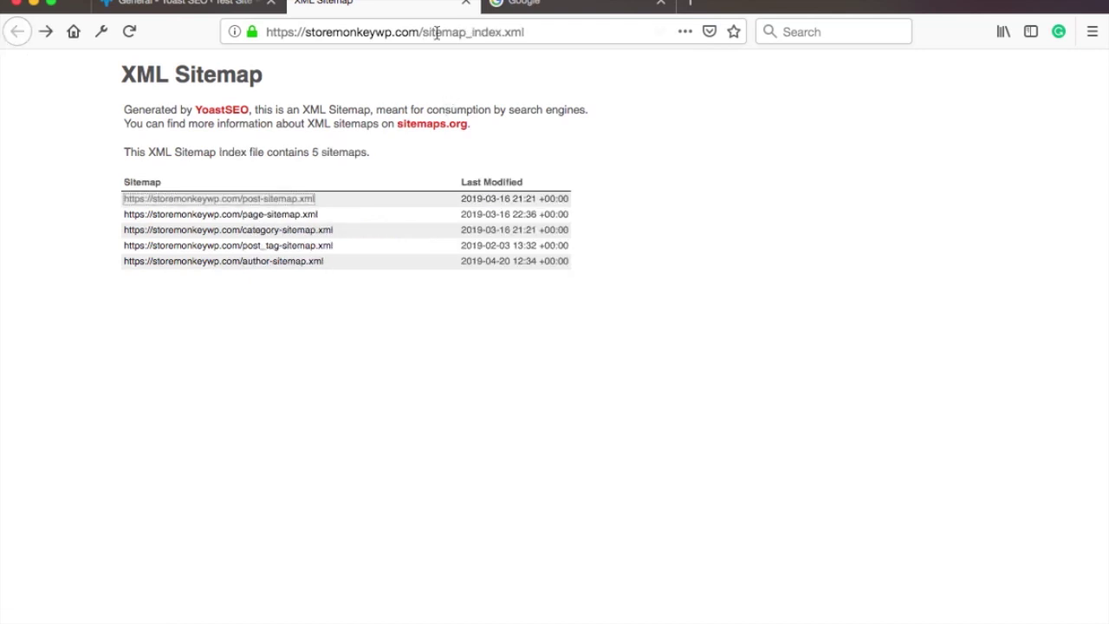
{"action": "left_click", "coordinate": [251, 31]}
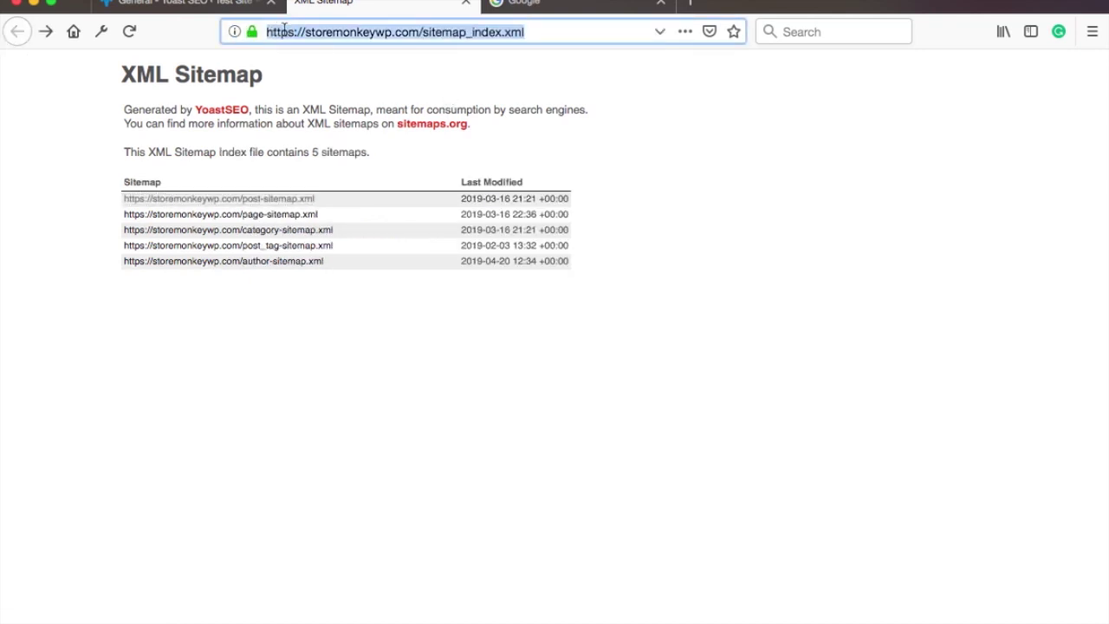
{"action": "right_click", "coordinate": [338, 35]}
{"action": "left_click", "coordinate": [362, 82]}
{"action": "left_click", "coordinate": [515, 6]}
Search Google for 'search console' and open the Search Console overview for storemonkeywp.com
{"action": "left_click", "coordinate": [354, 345]}
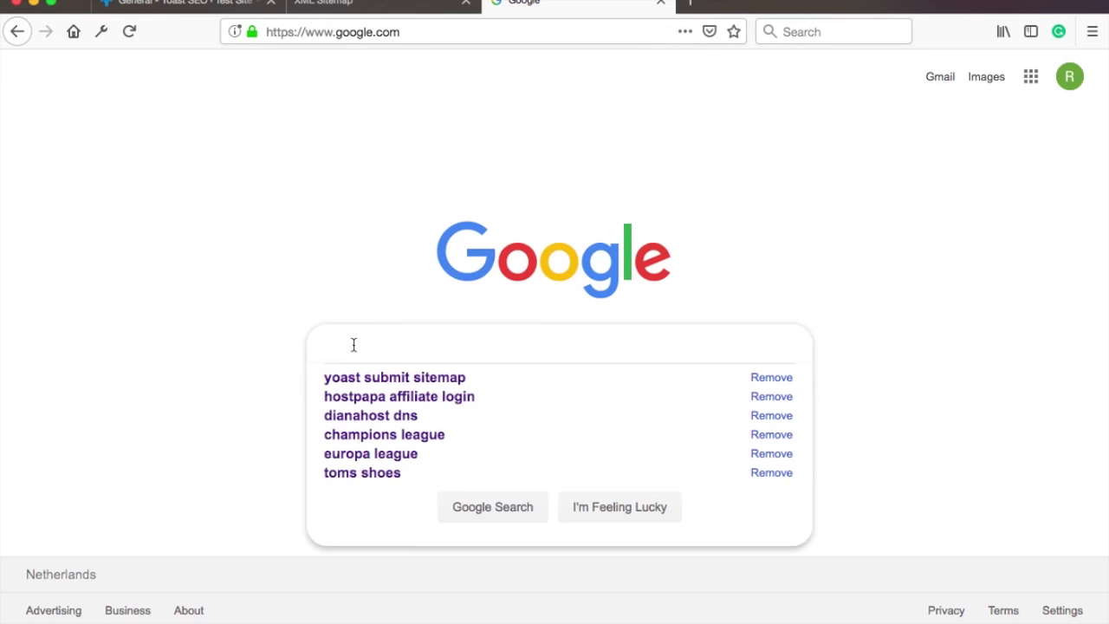
{"action": "type", "text": "search"}
{"action": "key", "text": "Down"}
{"action": "key", "text": "Return"}
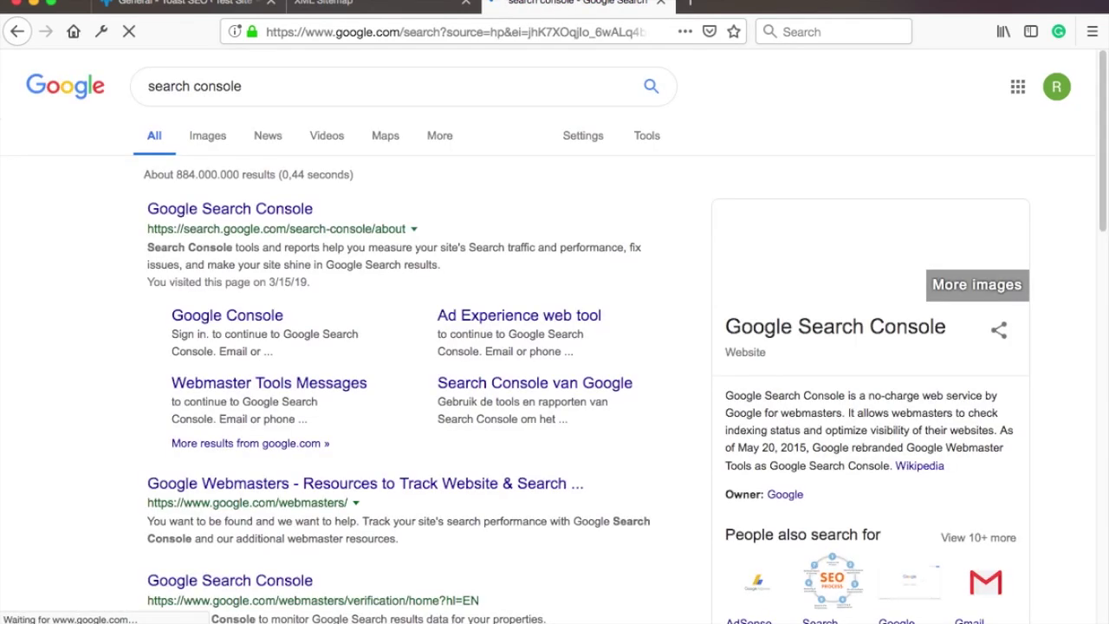
{"action": "left_click", "coordinate": [265, 216]}
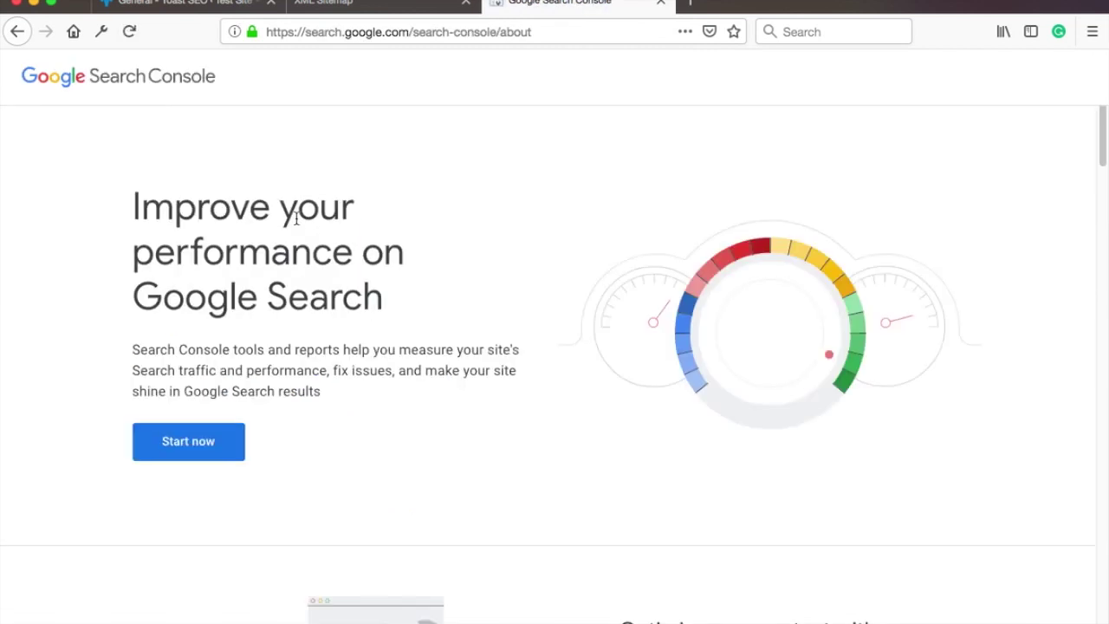
{"action": "left_click", "coordinate": [225, 446]}
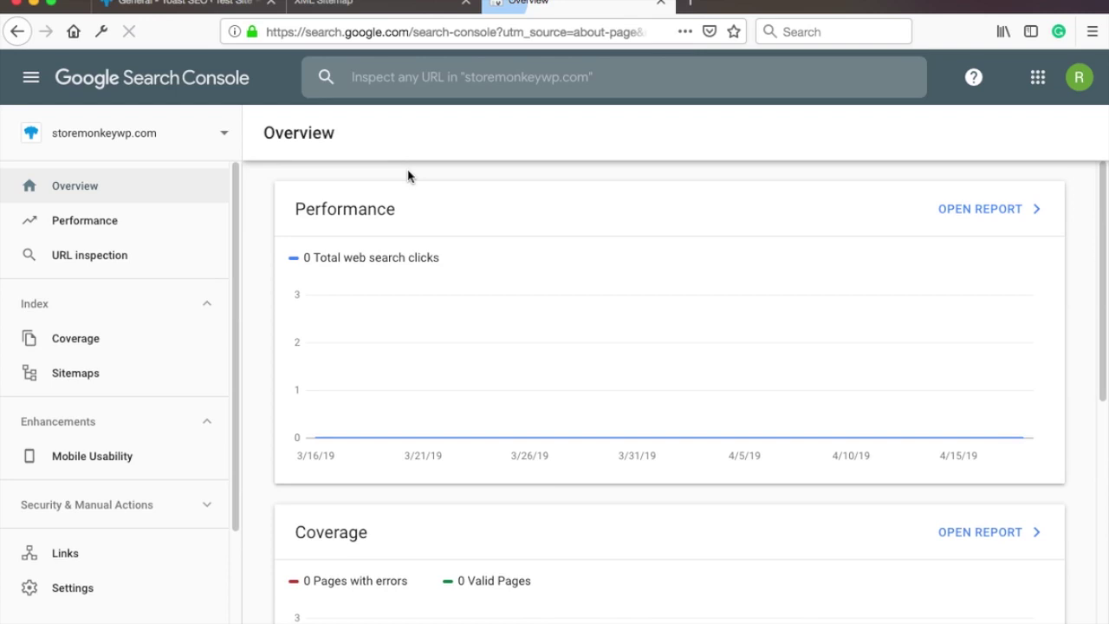
Paste the sitemap_index.xml URL into storemonkeywp.com's Sitemaps report and submit it
{"action": "left_click", "coordinate": [224, 137]}
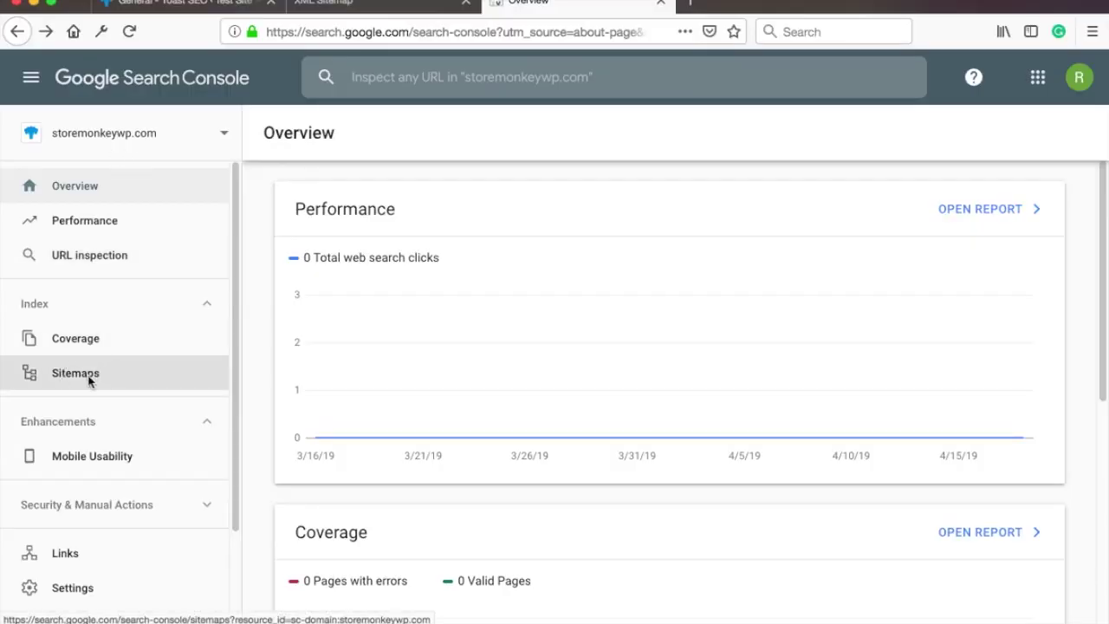
{"action": "left_click", "coordinate": [86, 378]}
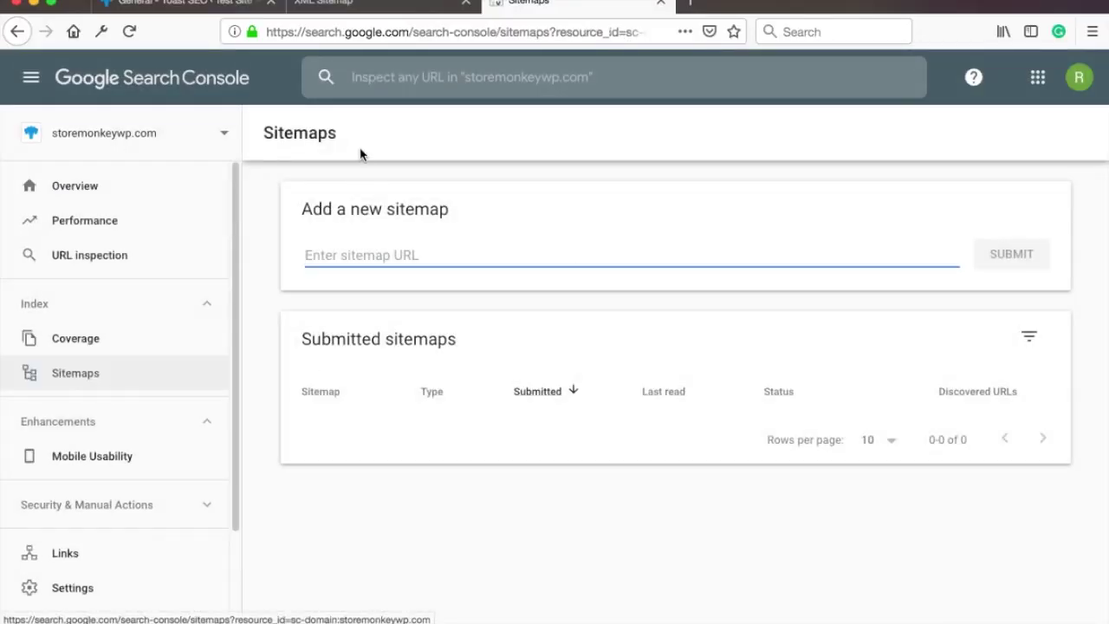
{"action": "right_click", "coordinate": [342, 256]}
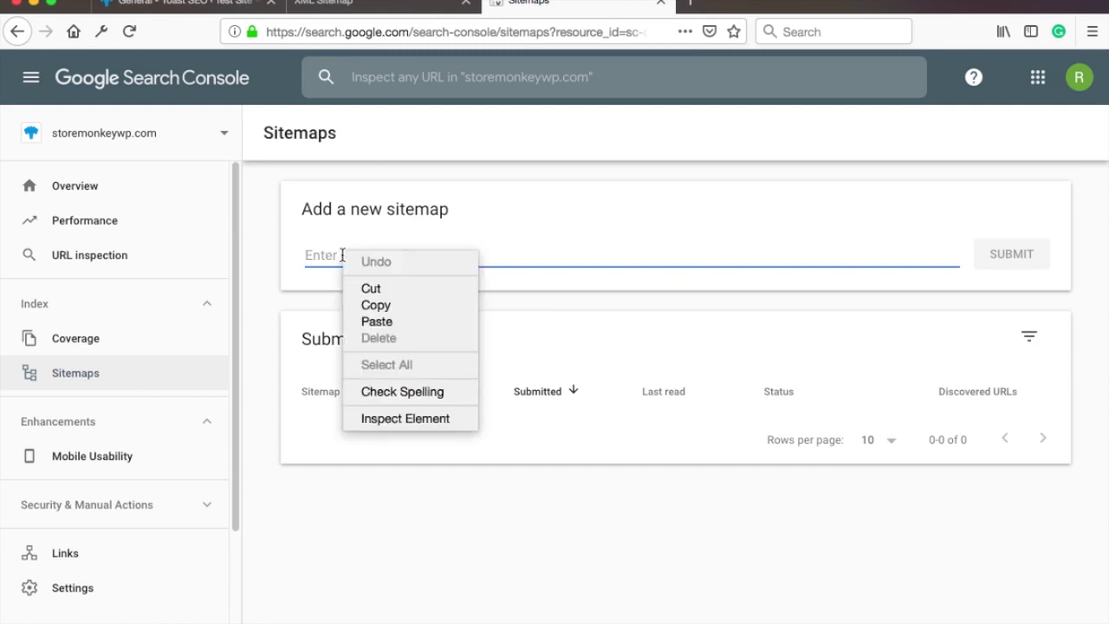
{"action": "left_click", "coordinate": [377, 322]}
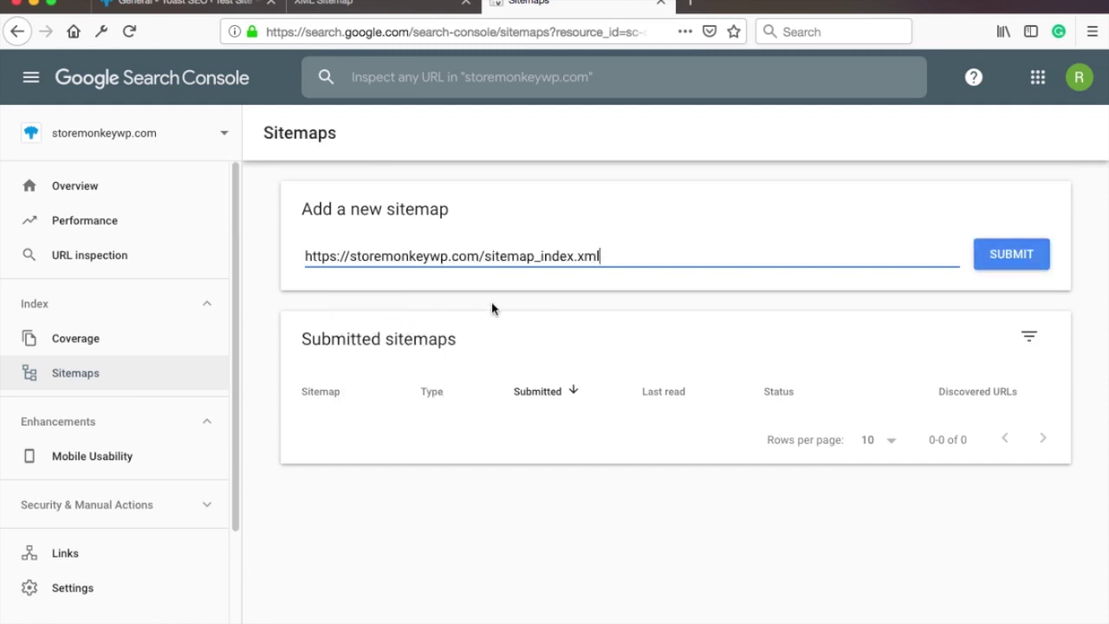
{"action": "left_click", "coordinate": [1026, 256]}
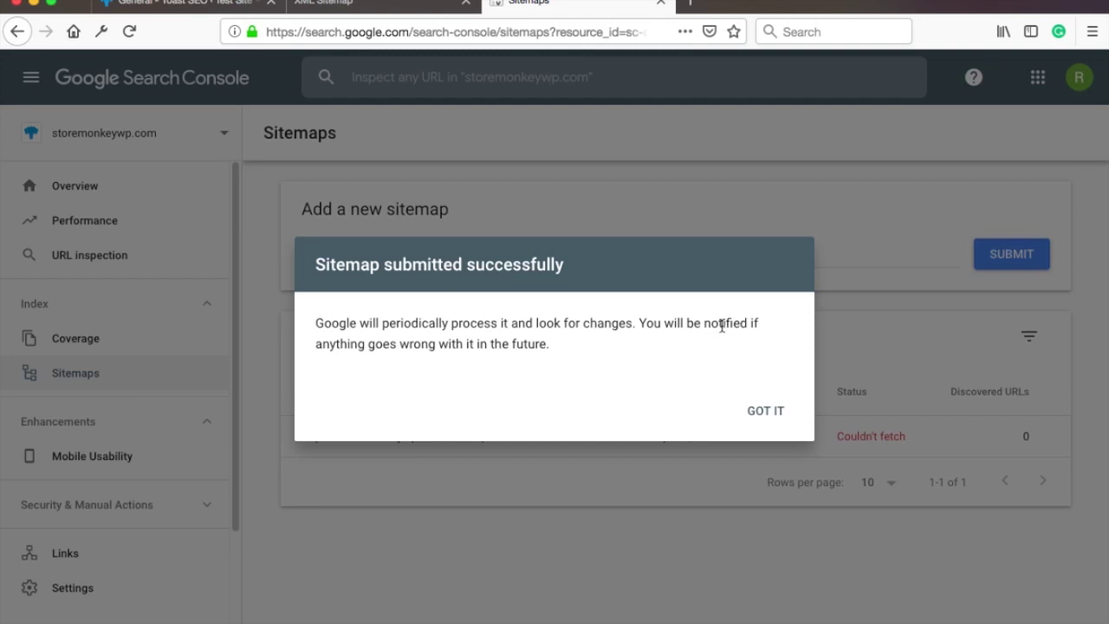
{"action": "left_click", "coordinate": [783, 414]}
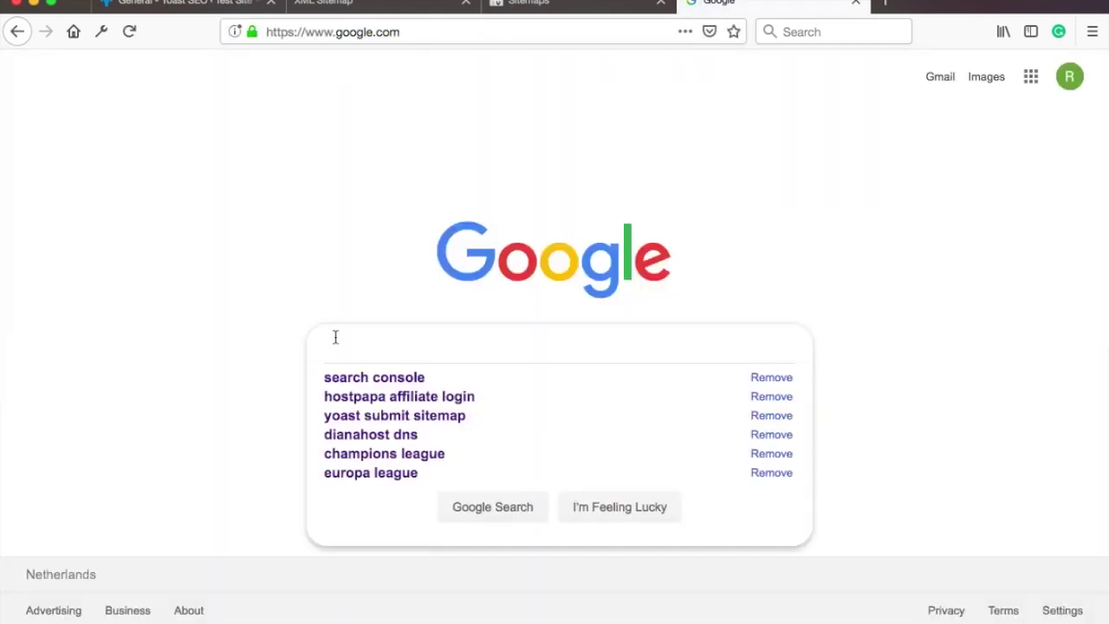
Search Google for 'site:storemonkeywp.com' to list the indexed pages
{"action": "type", "text": "site:"}
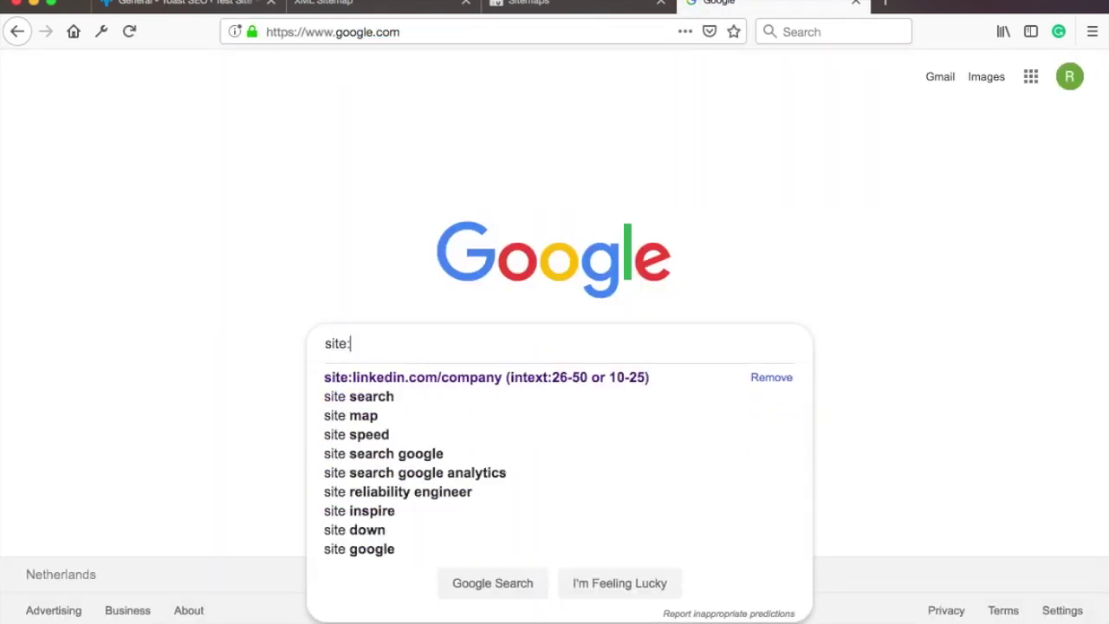
{"action": "type", "text": "storemonkey"}
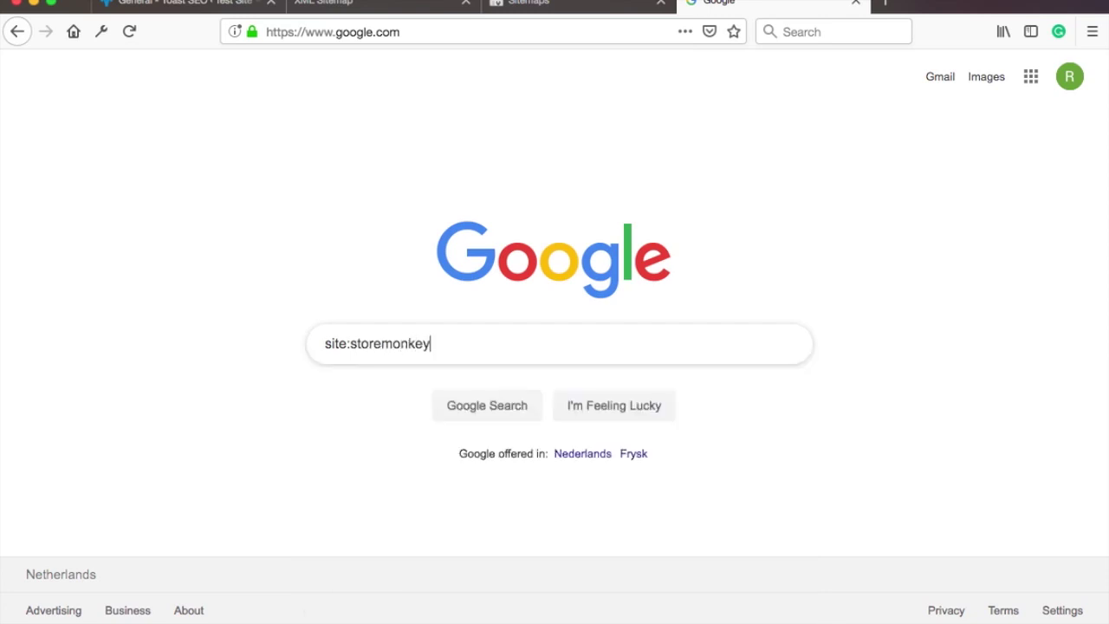
{"action": "type", "text": "wp.com"}
{"action": "key", "text": "Return"}
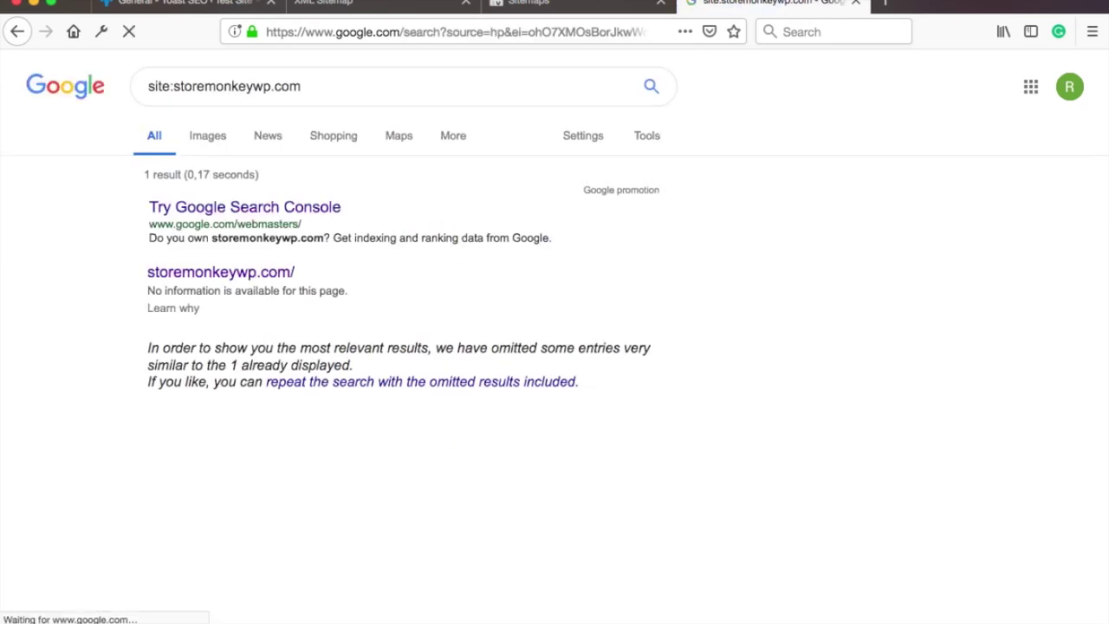